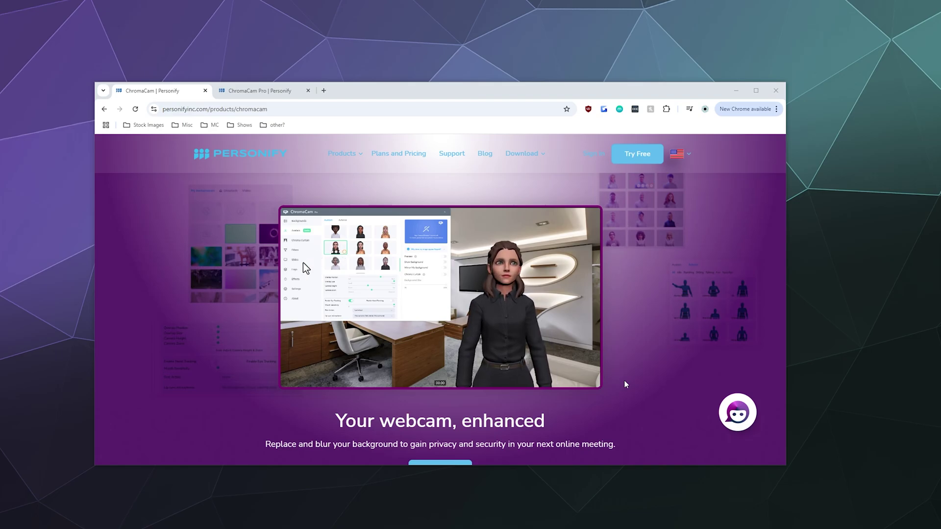
Open the Download ChromaCam page, scroll to its download buttons, then minimise Chrome and start a Windows search.
{"action": "mouse_move", "coordinate": [539, 153]}
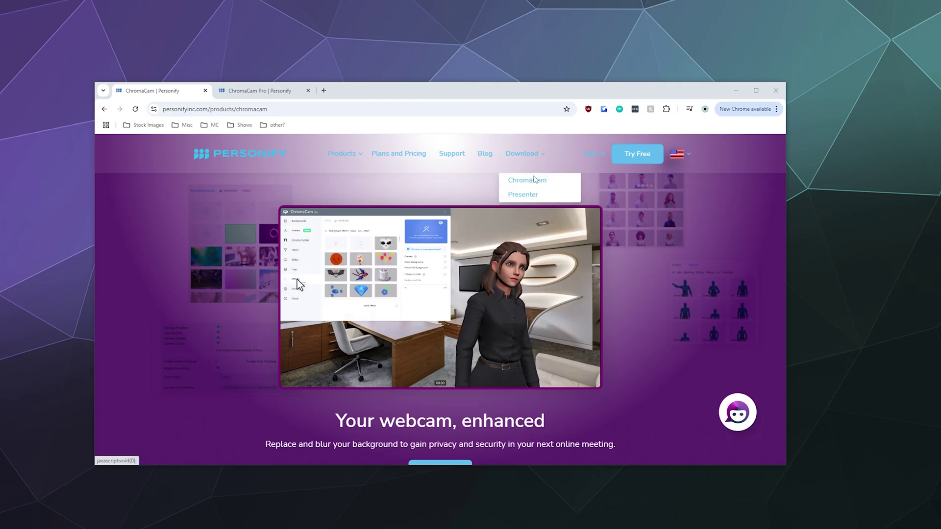
{"action": "left_click", "coordinate": [525, 181]}
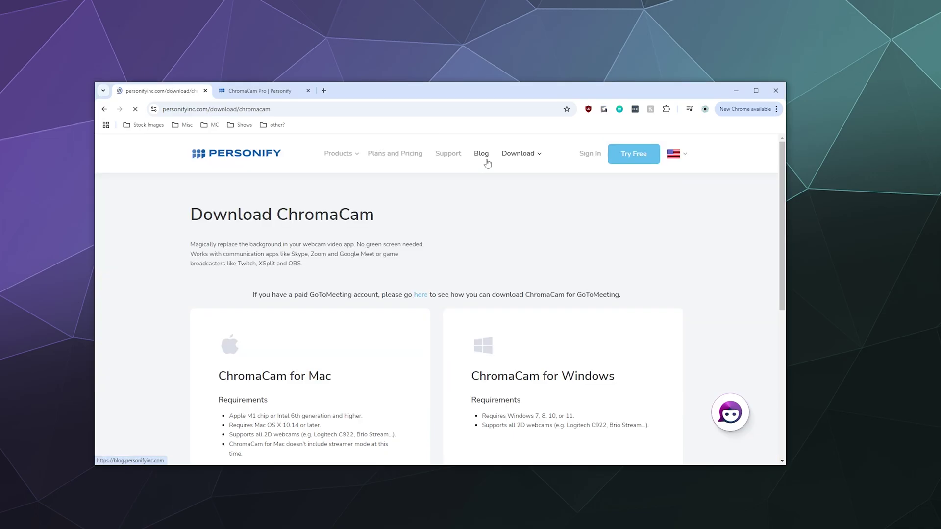
{"action": "scroll", "coordinate": [429, 309], "scroll_direction": "down", "scroll_amount": 1}
{"action": "scroll", "coordinate": [429, 309], "scroll_direction": "down", "scroll_amount": 3}
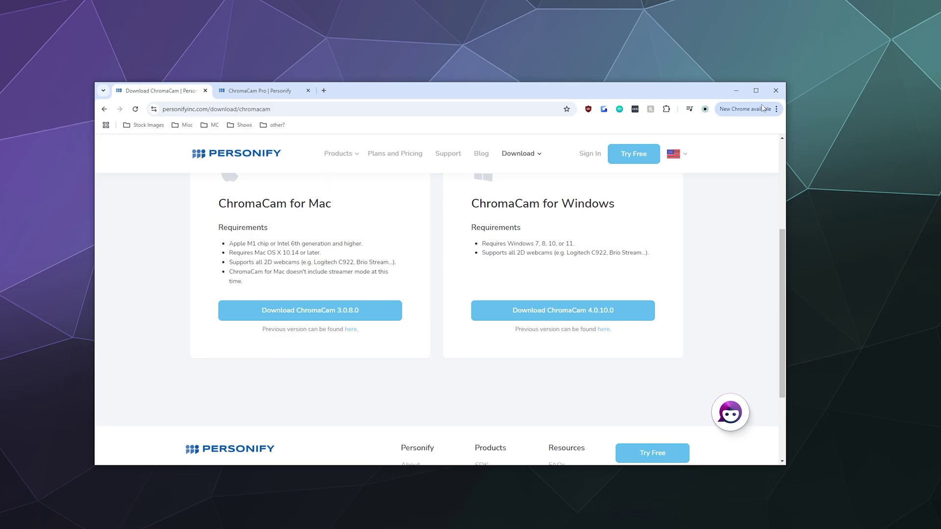
{"action": "left_click", "coordinate": [739, 93]}
{"action": "key", "text": "super"}
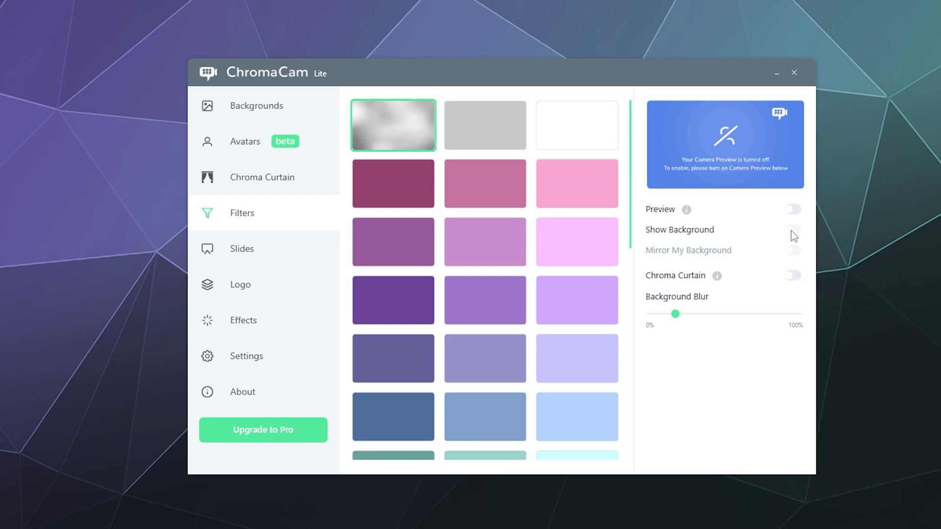
Turn on ChromaCam's live camera preview so the blurred-background webcam feed appears.
{"action": "left_click", "coordinate": [792, 211]}
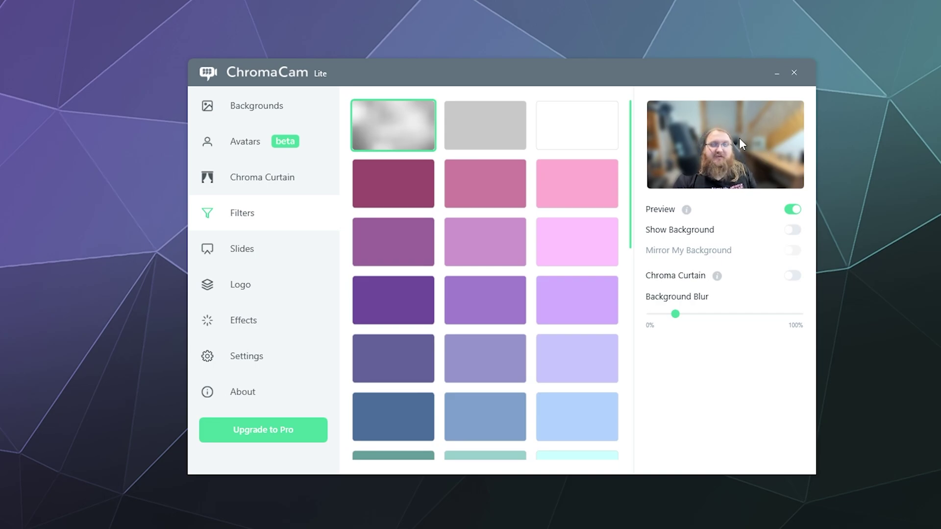
Go to ChromaCam's Settings page, keep Logitech BRIO as the camera, and move the window up-left.
{"action": "left_click", "coordinate": [483, 174]}
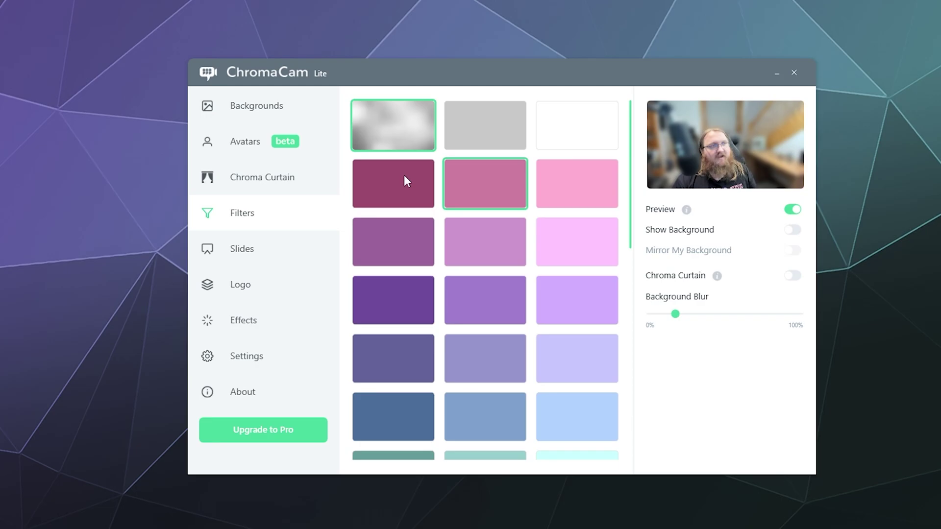
{"action": "left_click", "coordinate": [269, 105]}
{"action": "left_click", "coordinate": [254, 357]}
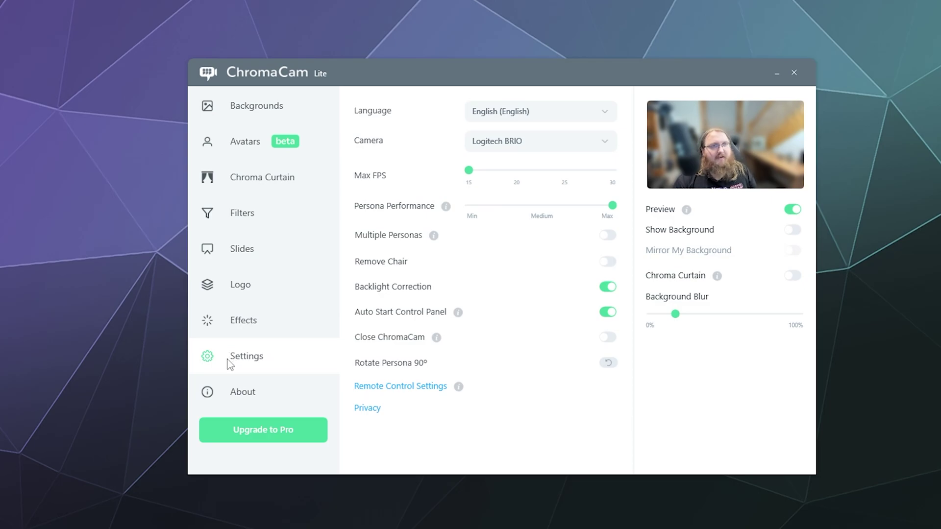
{"action": "left_click", "coordinate": [510, 142]}
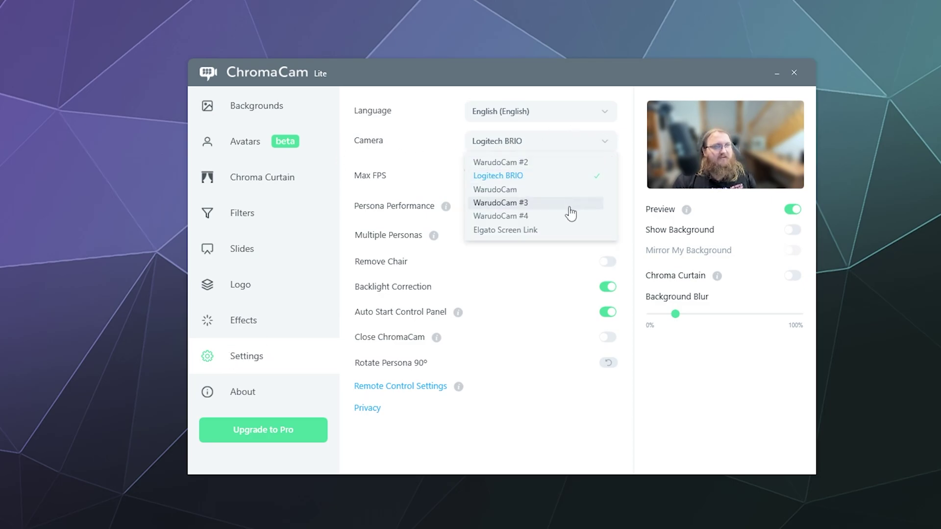
{"action": "left_click", "coordinate": [554, 177]}
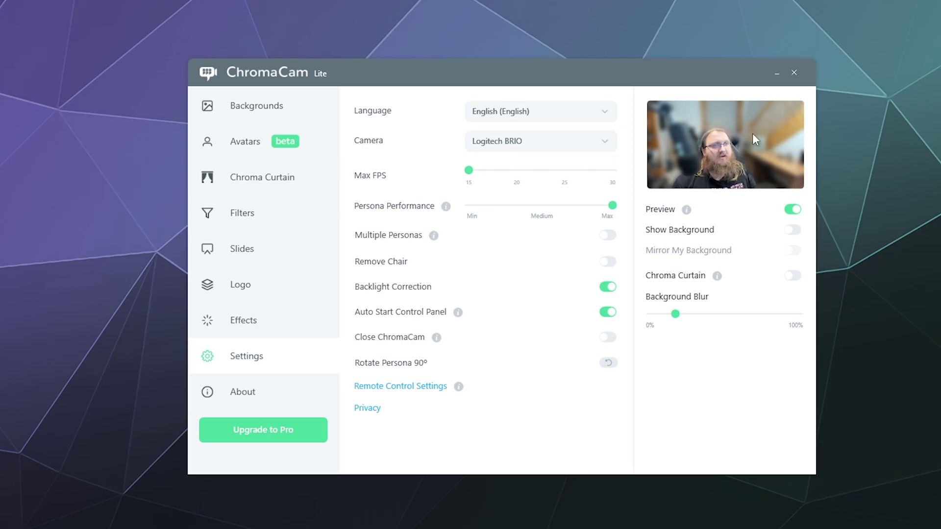
{"action": "left_click_drag", "start_coordinate": [694, 70], "coordinate": [375, 45]}
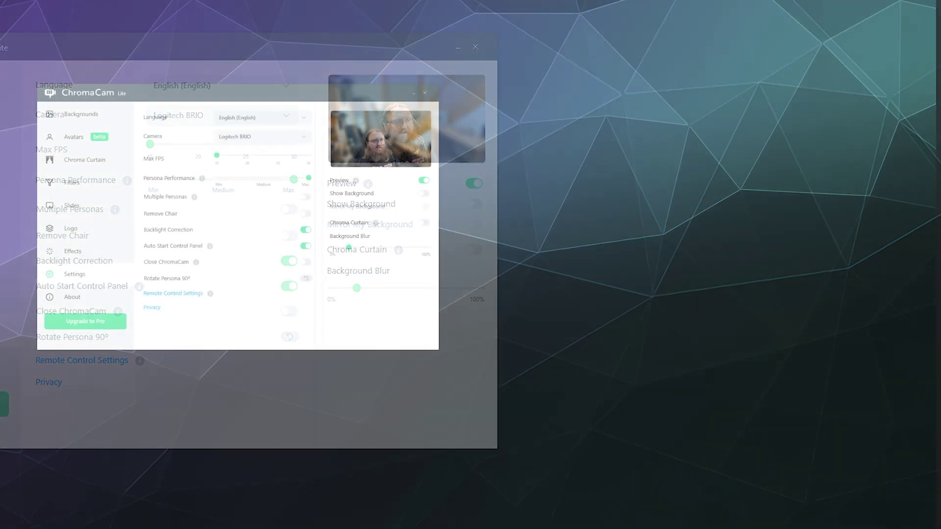
Bring up OBS Studio and arrange it side by side with the ChromaCam window.
{"action": "key", "text": "alt+Tab"}
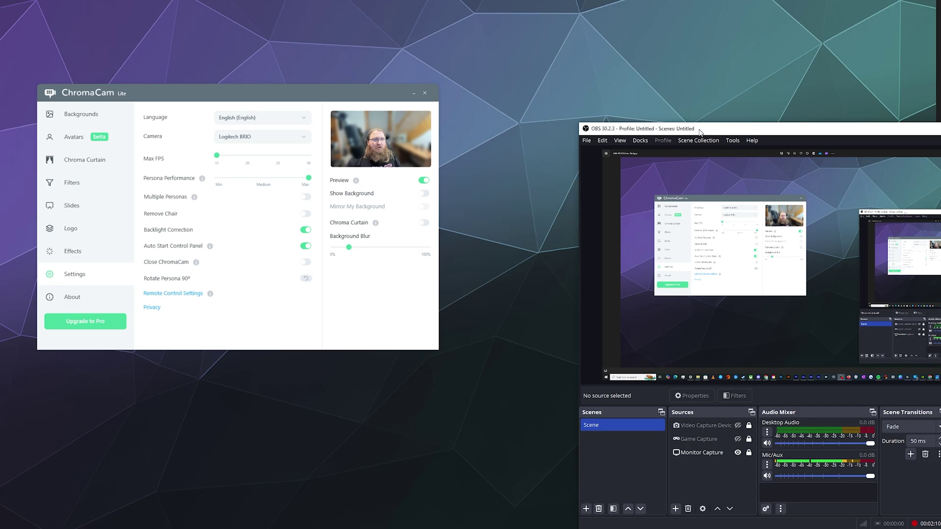
{"action": "left_click_drag", "start_coordinate": [705, 136], "coordinate": [562, 65]}
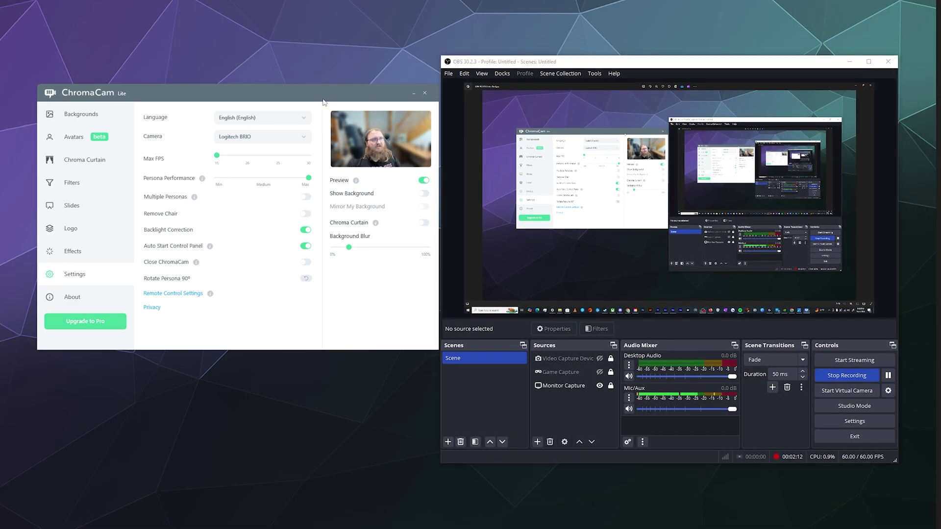
{"action": "left_click_drag", "start_coordinate": [315, 86], "coordinate": [292, 88]}
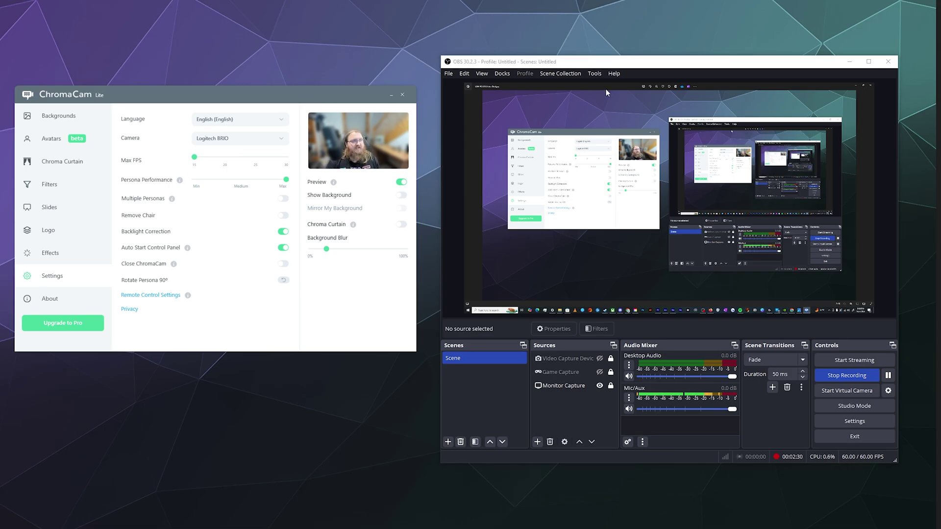
{"action": "left_click_drag", "start_coordinate": [657, 64], "coordinate": [636, 66]}
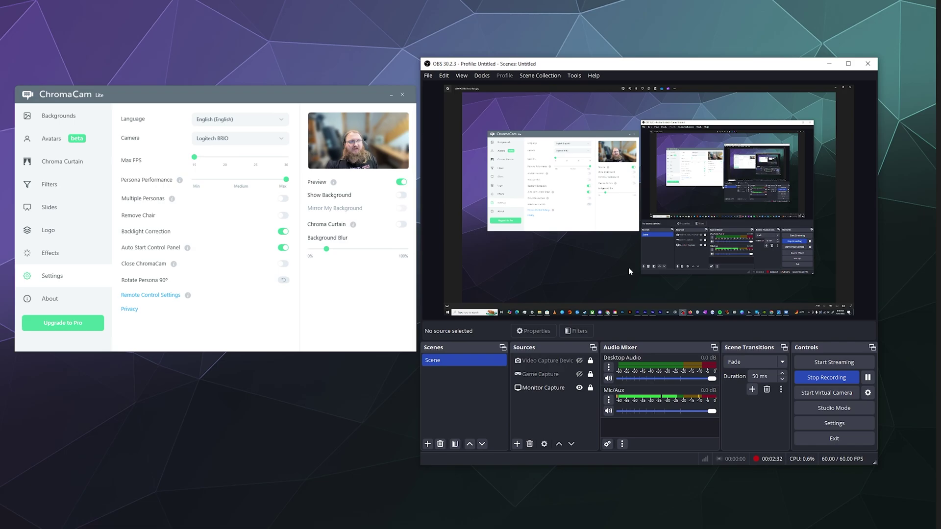
Add a Video Capture Device source named ChromaCam using the ChromaCam virtual camera.
{"action": "left_click", "coordinate": [516, 444]}
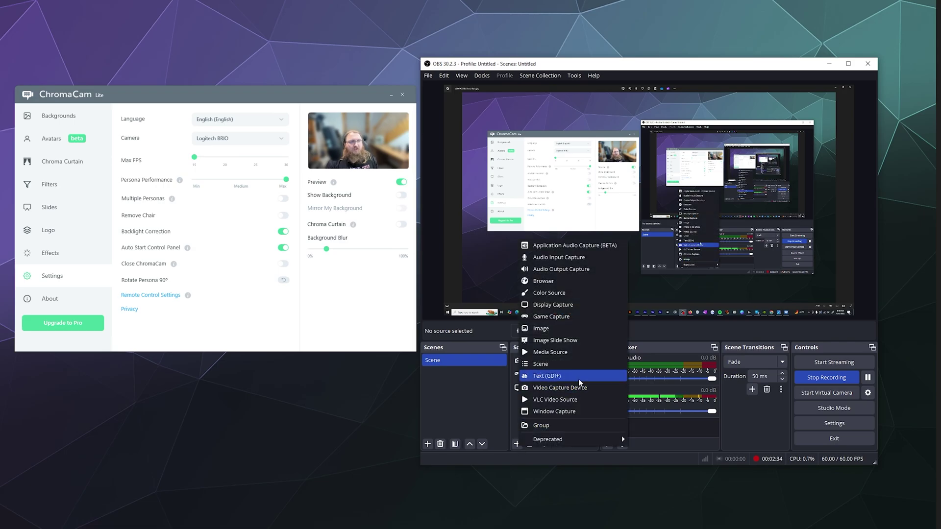
{"action": "left_click", "coordinate": [583, 386]}
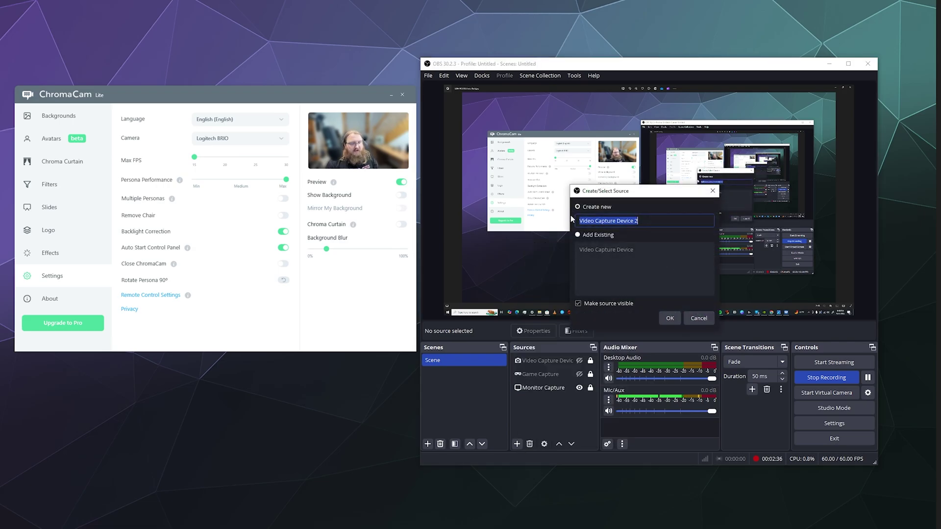
{"action": "type", "text": "CXh"}
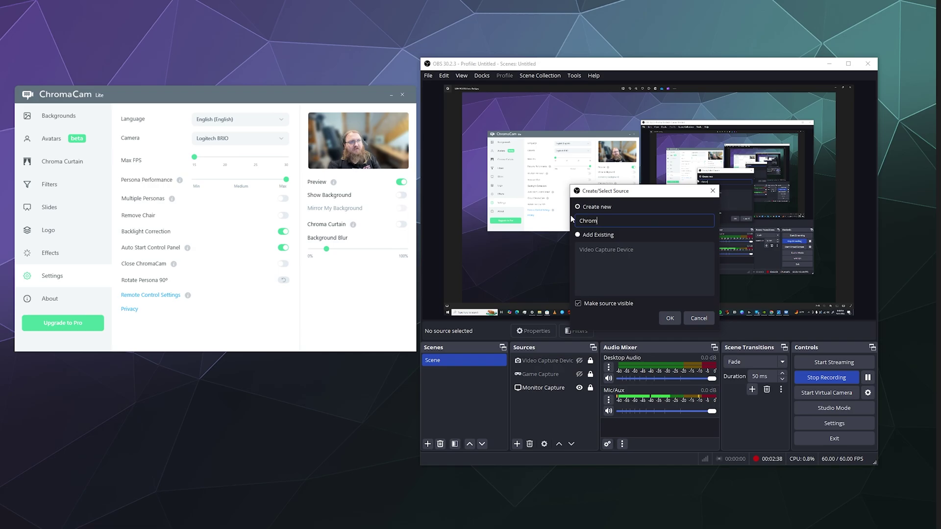
{"action": "type", "text": "omaCam"}
{"action": "key", "text": "Return"}
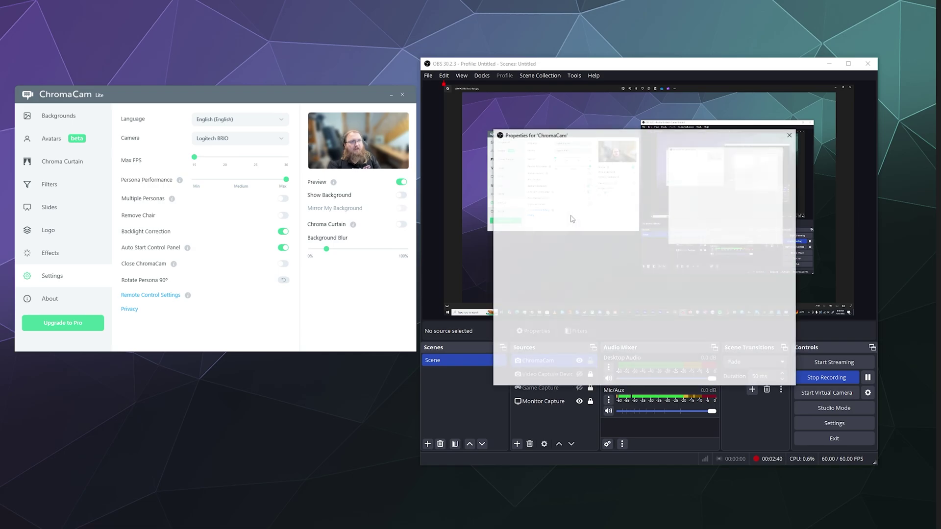
{"action": "left_click", "coordinate": [593, 267]}
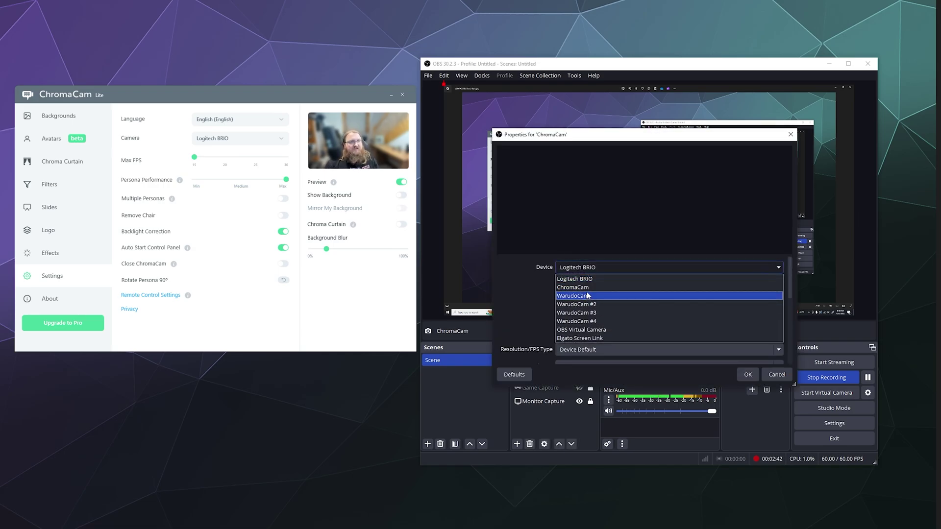
{"action": "left_click", "coordinate": [586, 287]}
{"action": "left_click", "coordinate": [748, 374]}
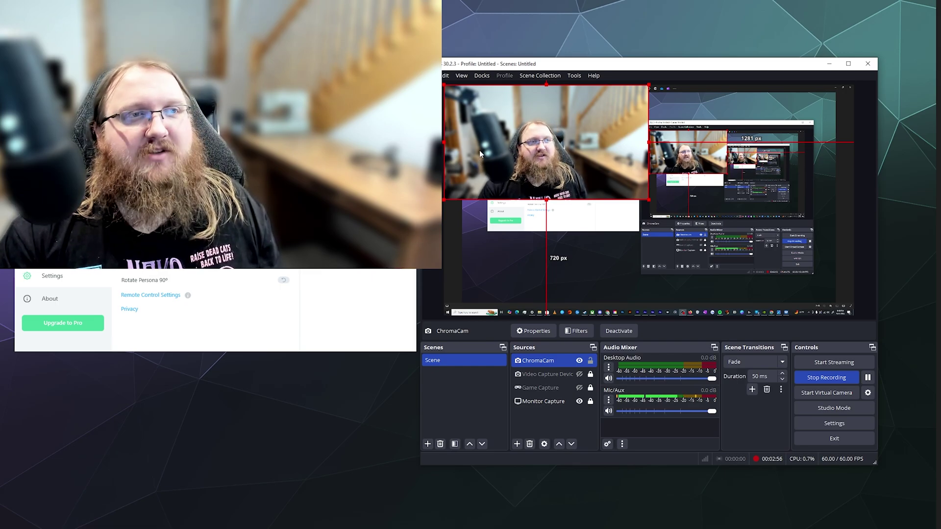
Drag the ChromaCam source to the scene's top-left corner and open its context menu.
{"action": "left_click_drag", "start_coordinate": [527, 131], "coordinate": [588, 262]}
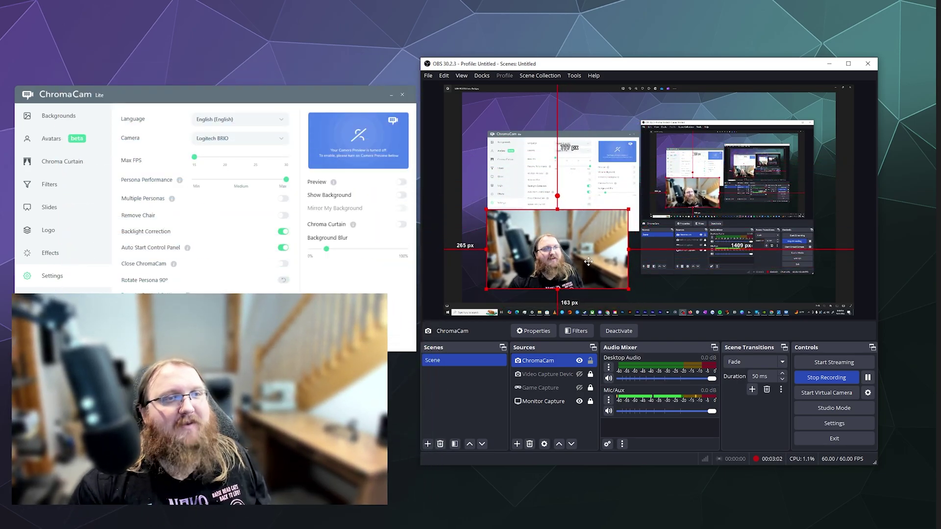
{"action": "left_click_drag", "start_coordinate": [588, 262], "coordinate": [555, 146]}
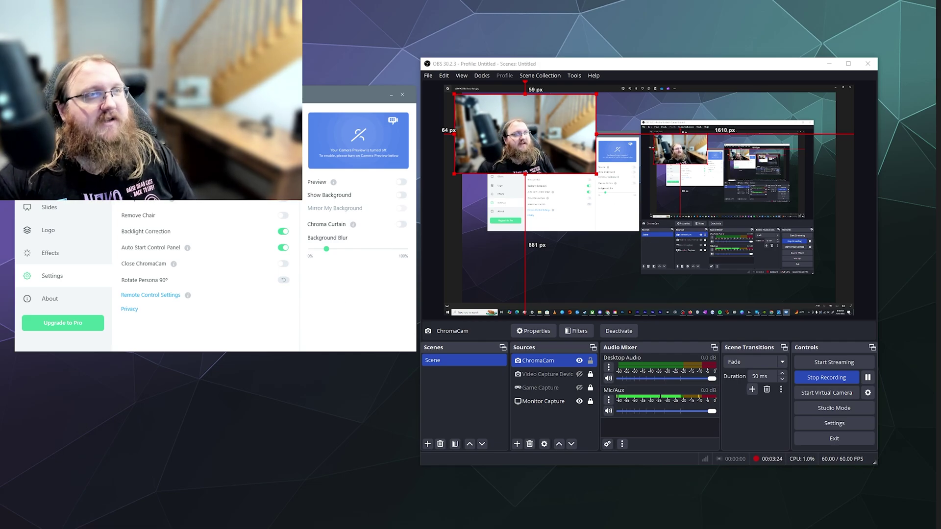
{"action": "right_click", "coordinate": [545, 361]}
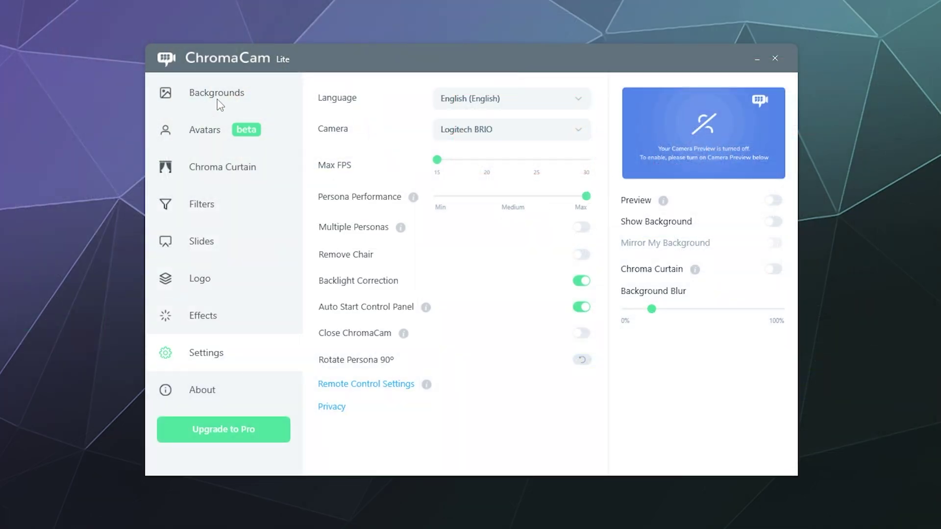
On the Backgrounds page, try the sunset image, re-enable the preview, then choose the green screen.
{"action": "left_click", "coordinate": [217, 101]}
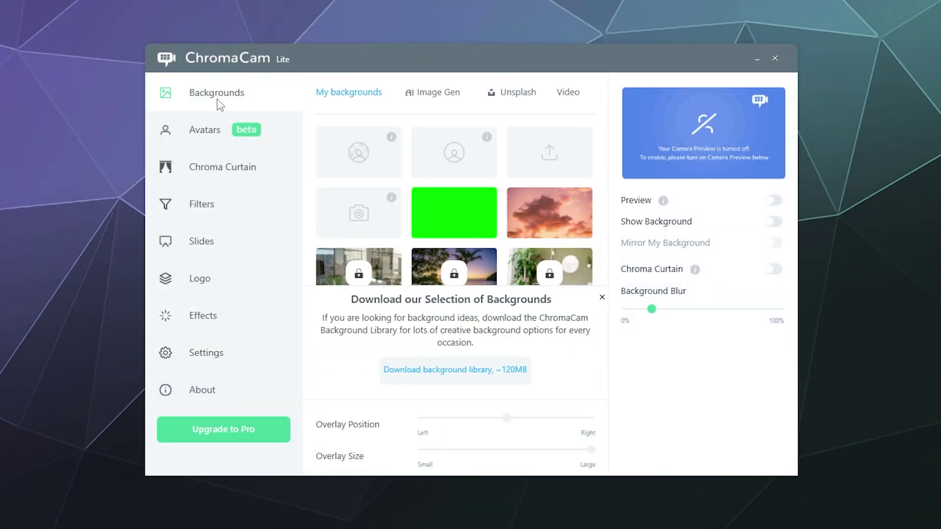
{"action": "left_click", "coordinate": [550, 224]}
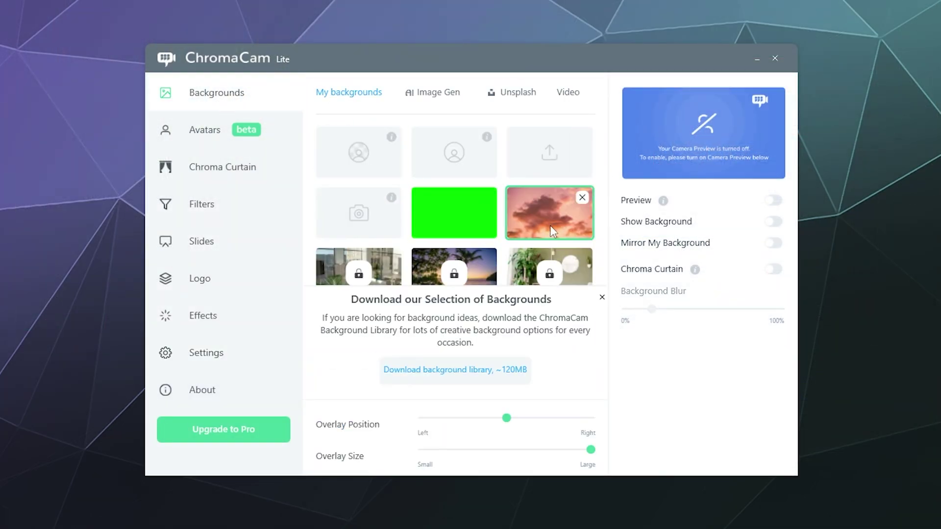
{"action": "left_click", "coordinate": [772, 201]}
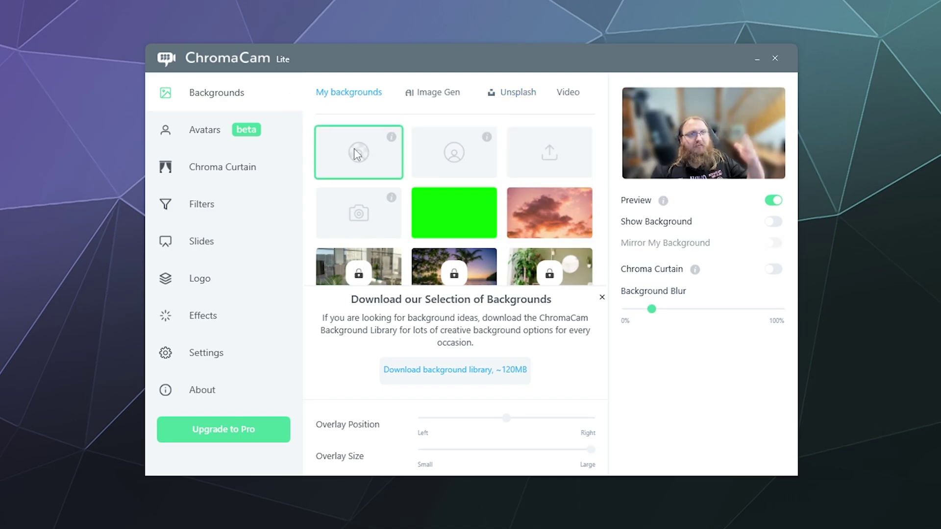
{"action": "mouse_move", "coordinate": [579, 230]}
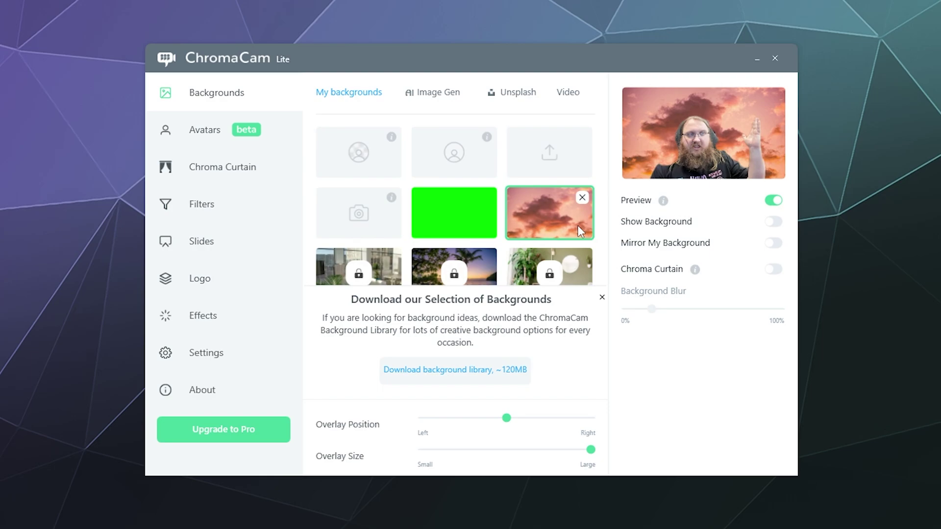
{"action": "left_click", "coordinate": [430, 217]}
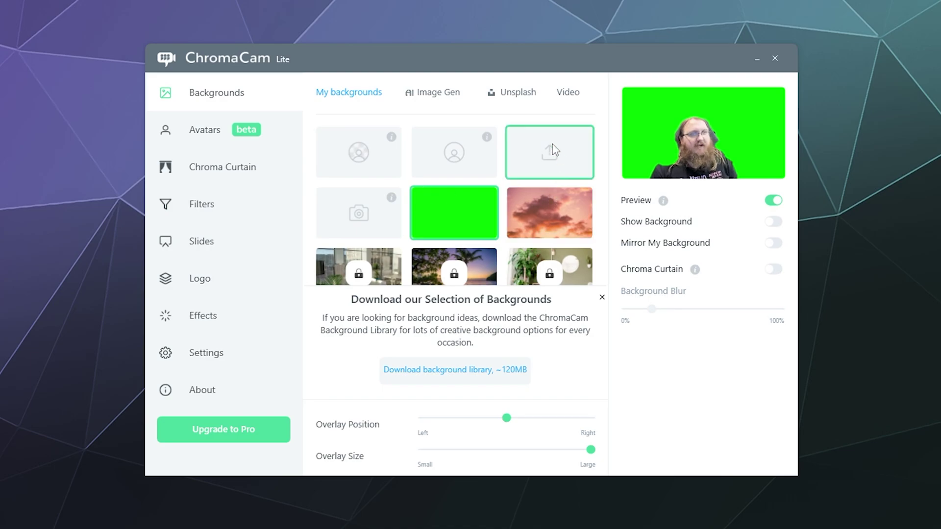
Browse the AI, Unsplash and Video background options, then open the 3D Avatars page.
{"action": "left_click", "coordinate": [419, 94]}
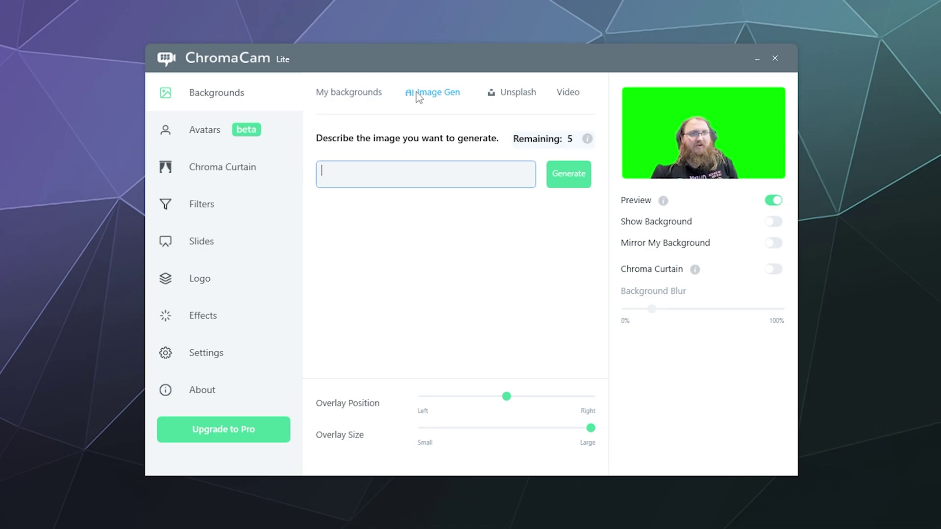
{"action": "left_click", "coordinate": [519, 98]}
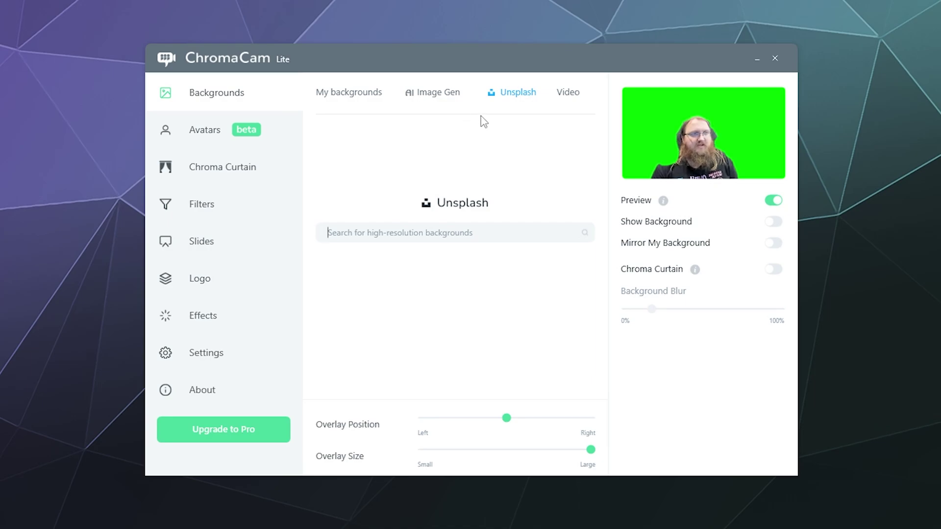
{"action": "left_click", "coordinate": [565, 98]}
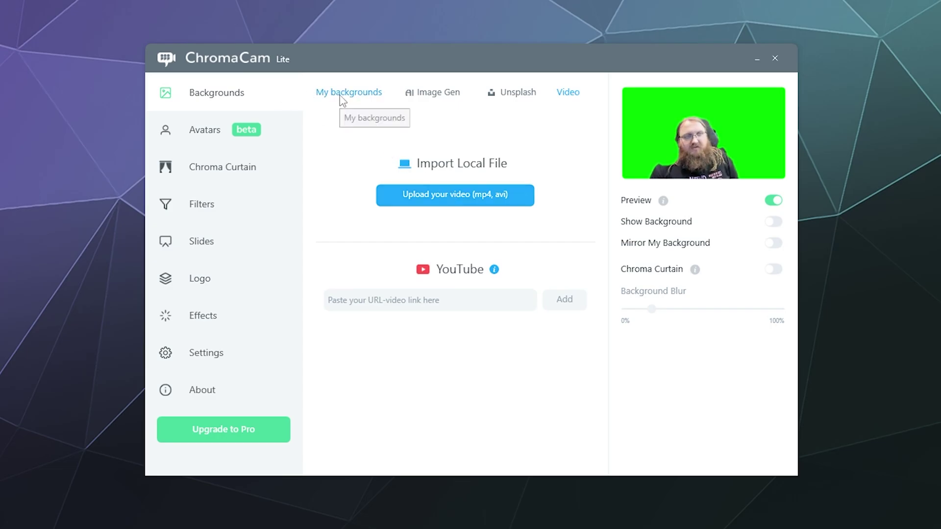
{"action": "left_click", "coordinate": [227, 131]}
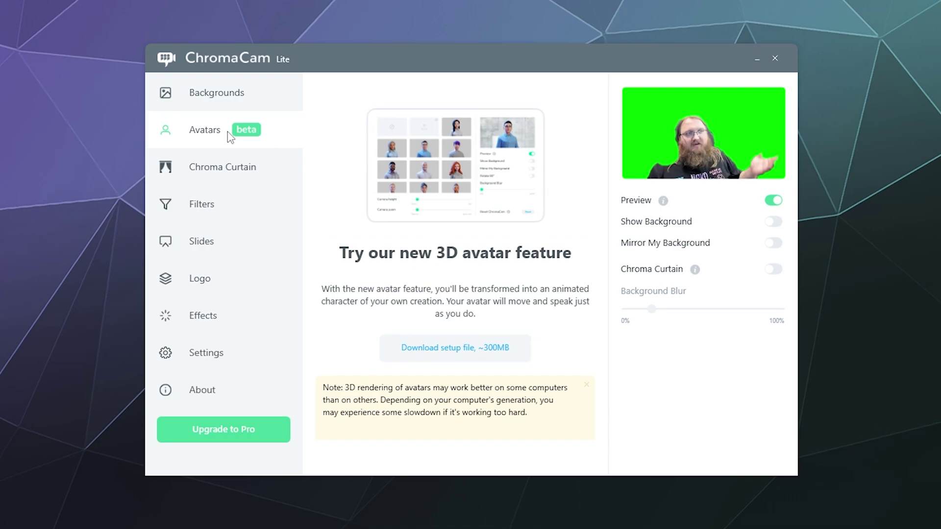
View the Chroma Curtain images, then open the Filters grid of colour swatches.
{"action": "left_click", "coordinate": [202, 182]}
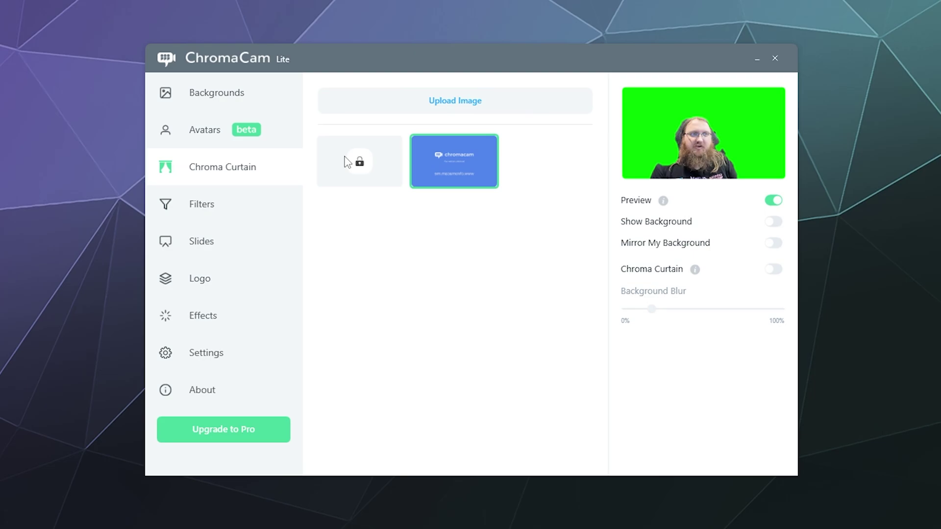
{"action": "left_click", "coordinate": [223, 203]}
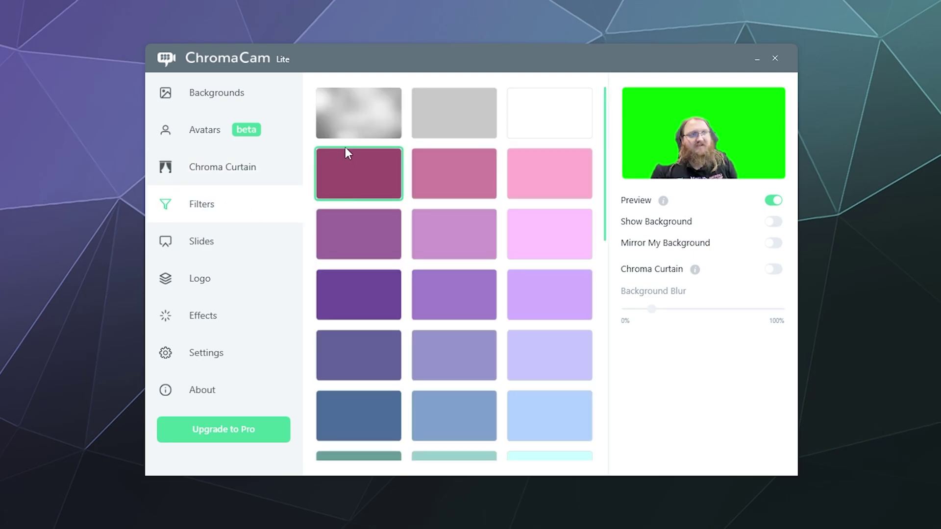
Try pink, lilac, purple and light-blue tints around the blur filter, then open Slides and Logo settings.
{"action": "left_click", "coordinate": [345, 119]}
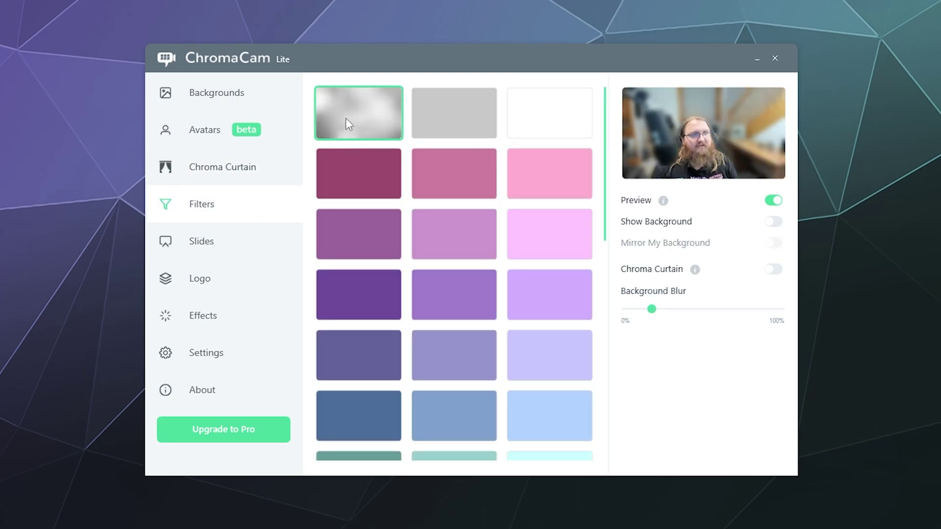
{"action": "left_click", "coordinate": [435, 173]}
{"action": "left_click", "coordinate": [439, 234]}
{"action": "left_click", "coordinate": [531, 301]}
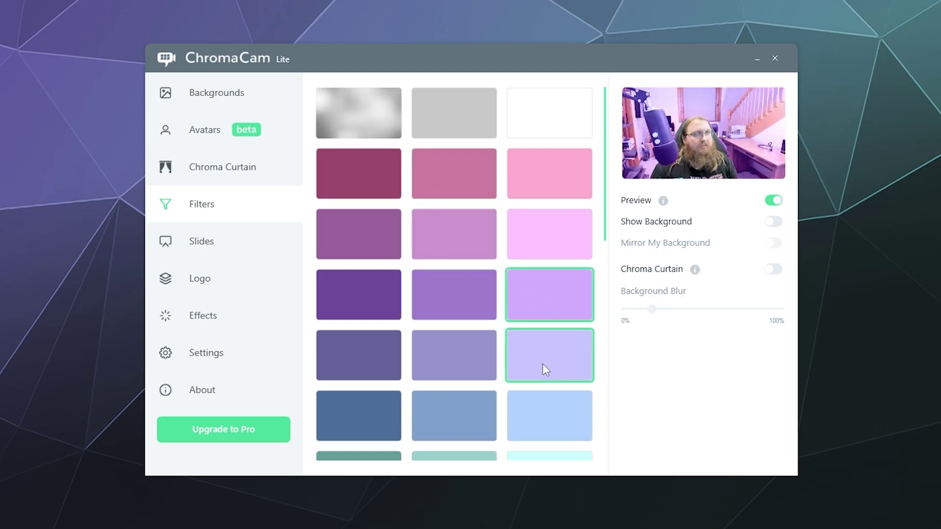
{"action": "left_click", "coordinate": [539, 407]}
{"action": "left_click", "coordinate": [358, 130]}
{"action": "left_click", "coordinate": [338, 249]}
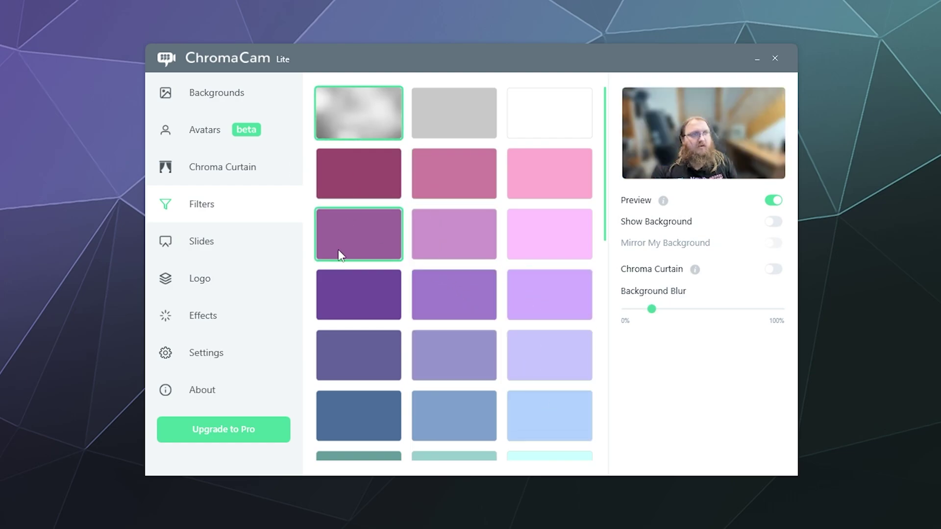
{"action": "left_click", "coordinate": [235, 243]}
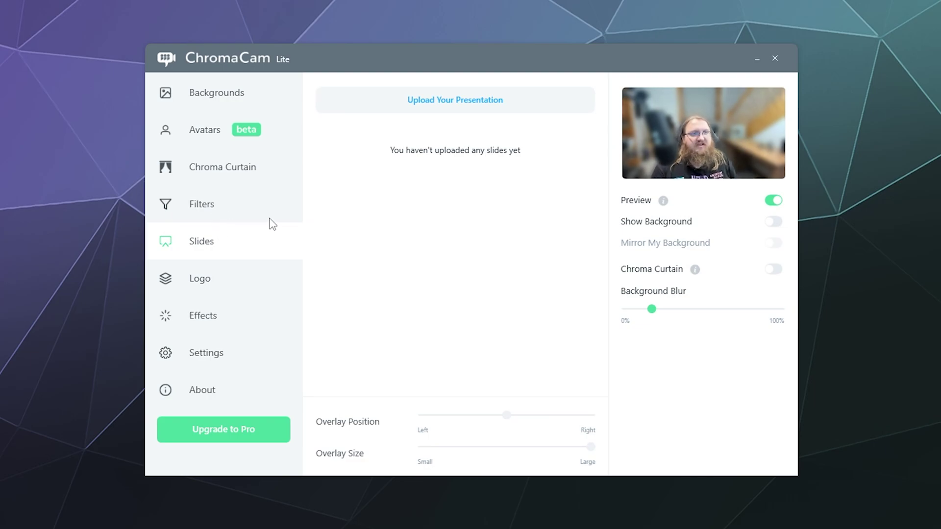
{"action": "left_click", "coordinate": [219, 277]}
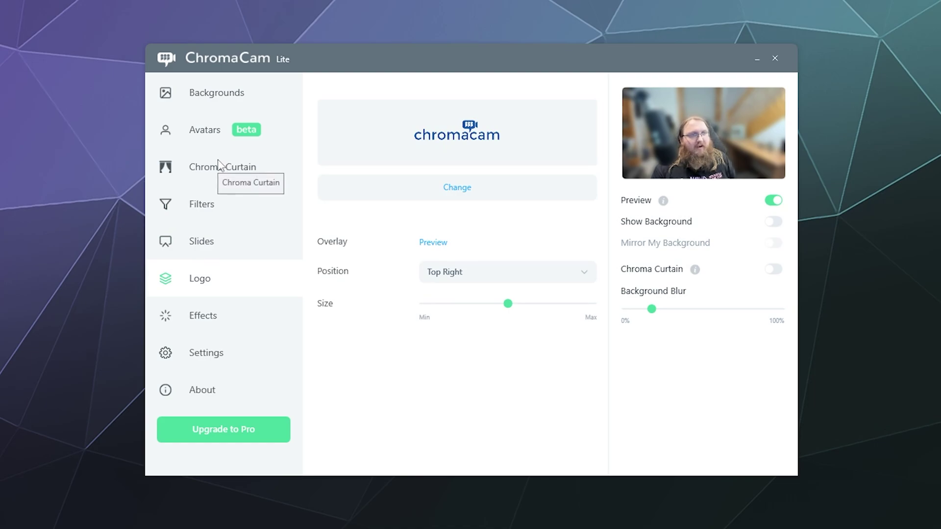
In Effects, try swallows, alien and cake, reset to none, and dismiss the Twitch Bot Pro offer.
{"action": "left_click", "coordinate": [218, 318]}
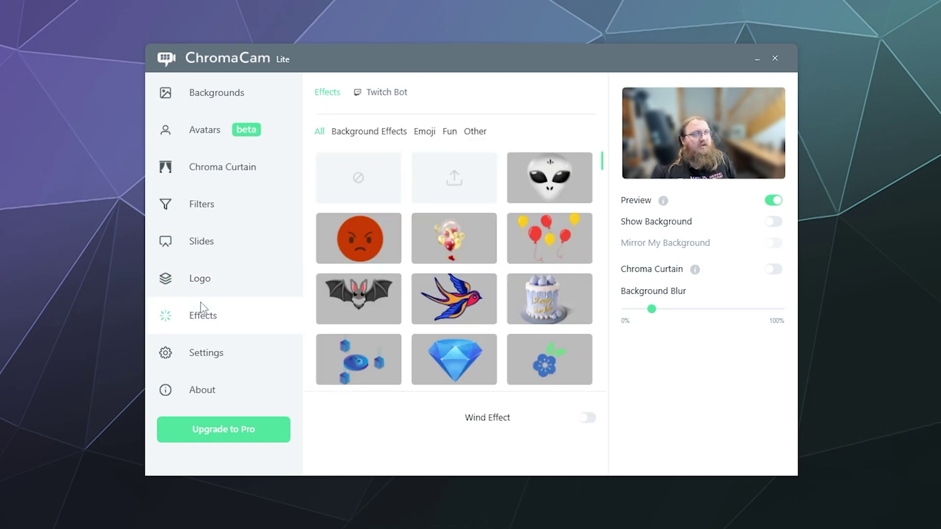
{"action": "left_click", "coordinate": [448, 308]}
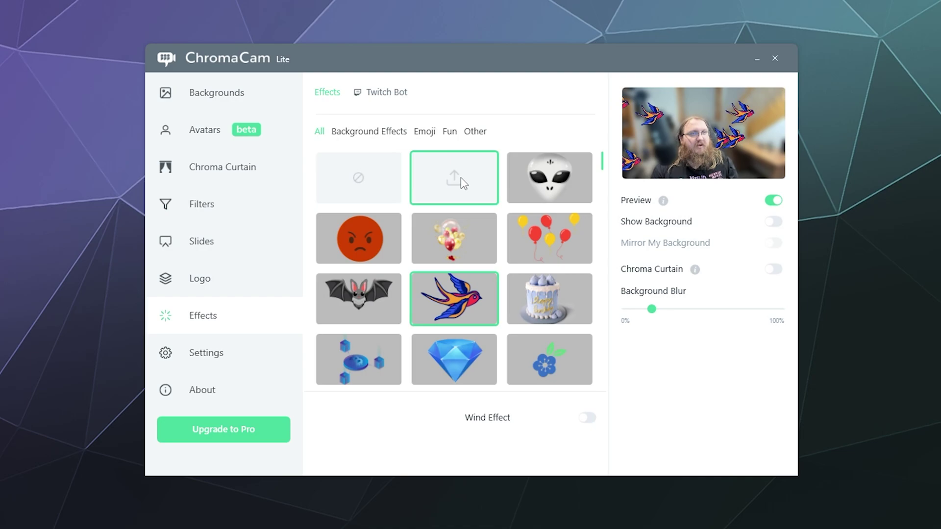
{"action": "left_click", "coordinate": [539, 180]}
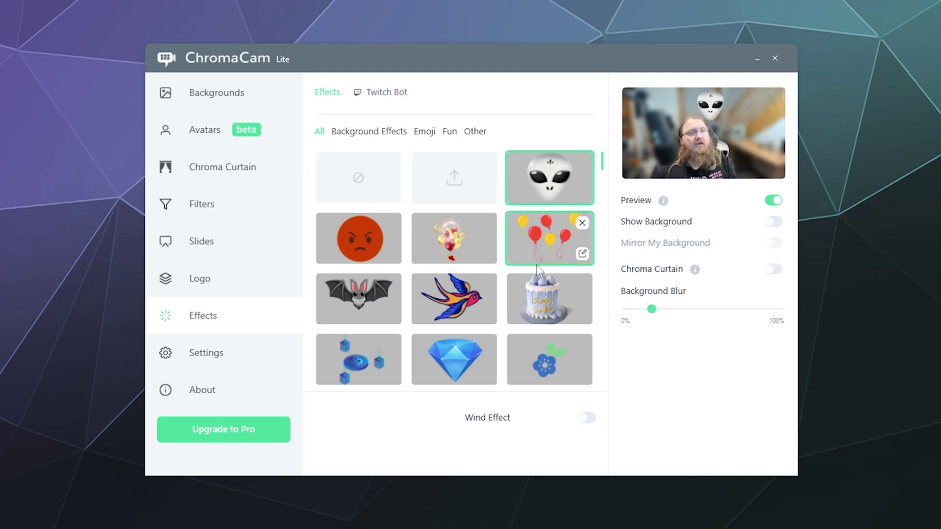
{"action": "left_click", "coordinate": [551, 292]}
{"action": "left_click", "coordinate": [370, 169]}
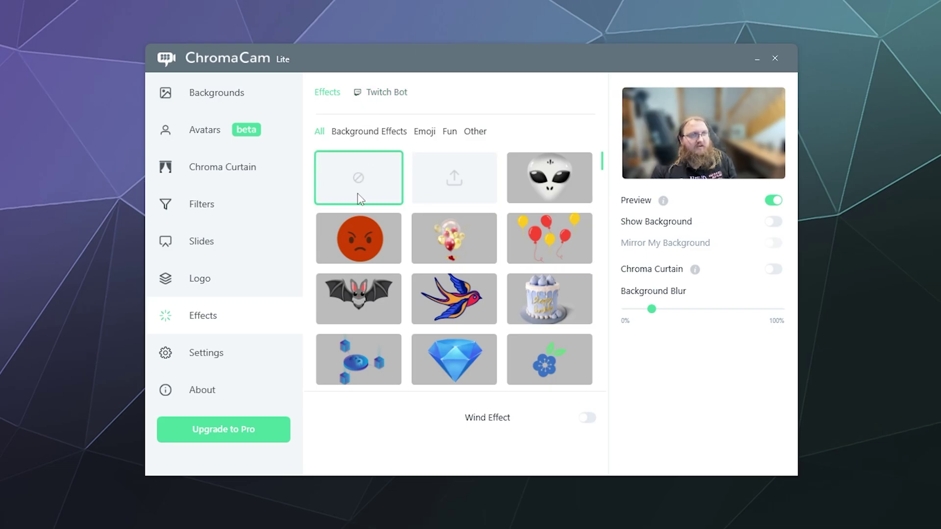
{"action": "left_click", "coordinate": [391, 99]}
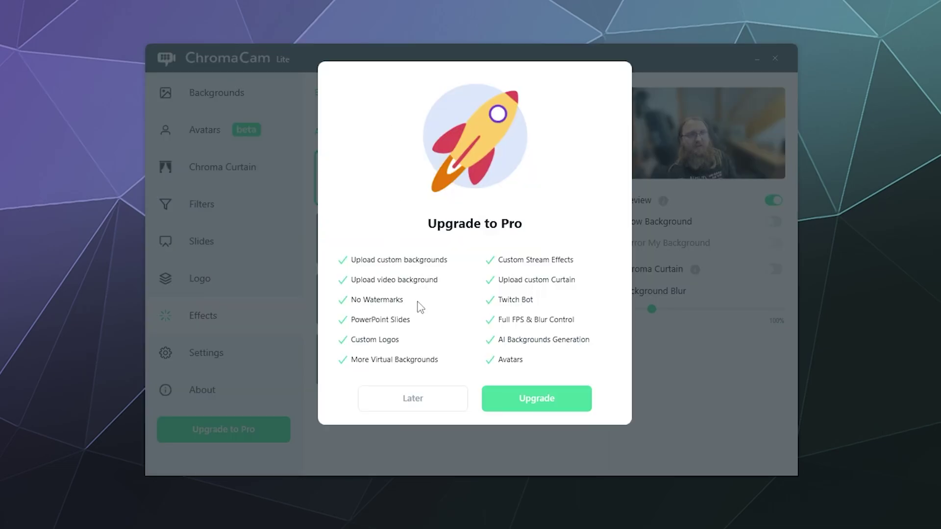
{"action": "left_click", "coordinate": [418, 400]}
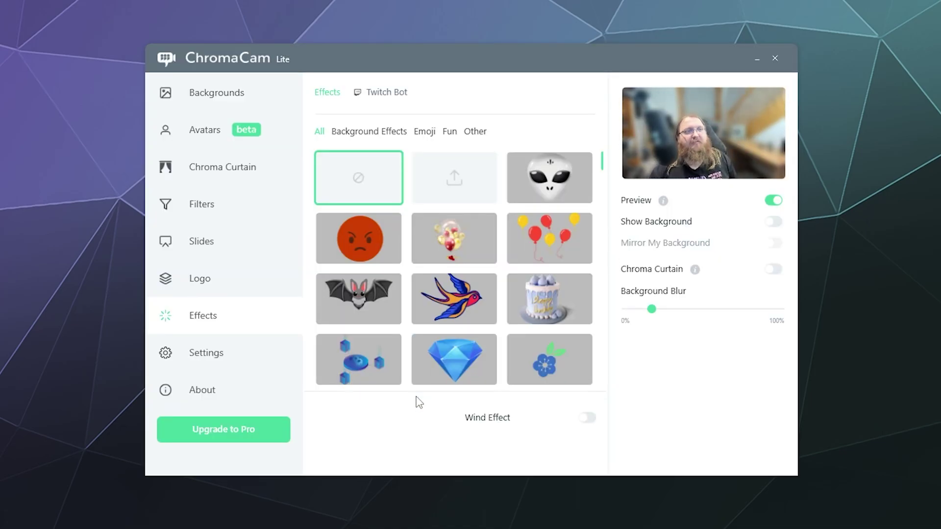
{"action": "left_click", "coordinate": [238, 353]}
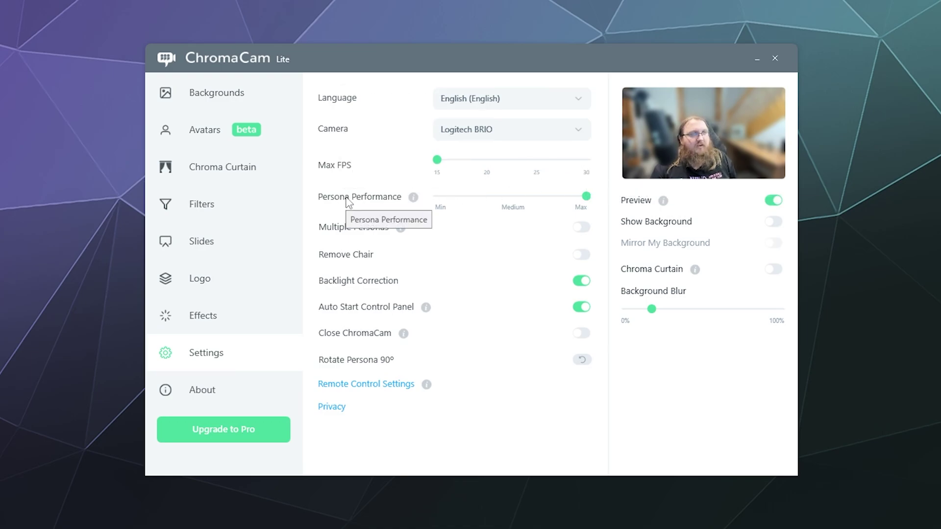
{"action": "mouse_move", "coordinate": [444, 209]}
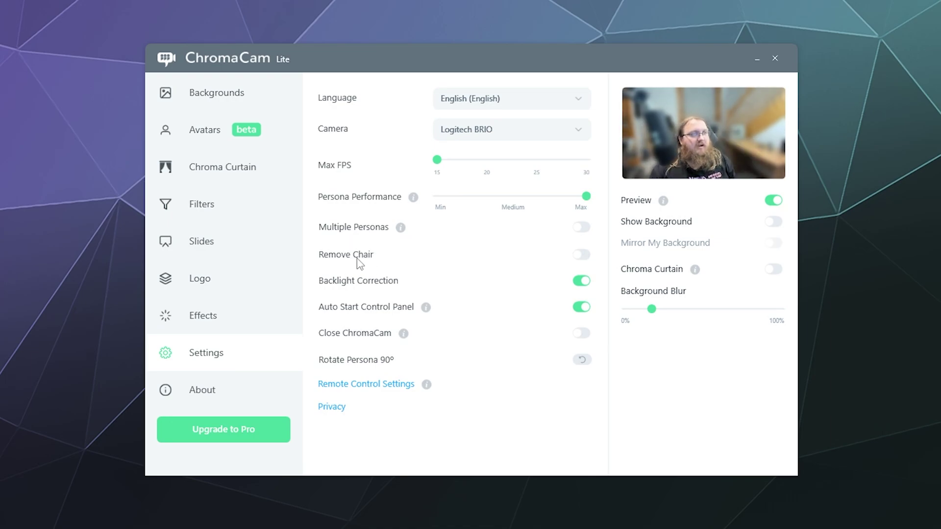
{"action": "left_click", "coordinate": [588, 256]}
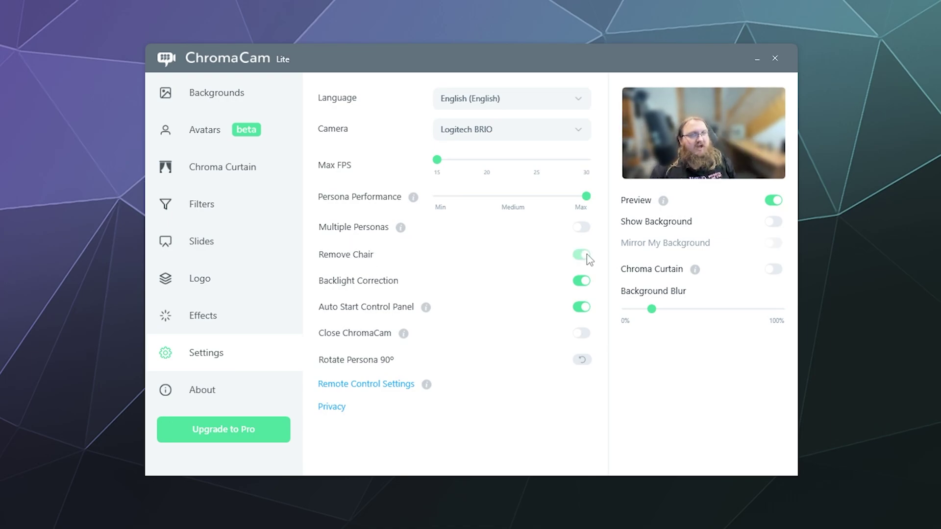
{"action": "left_click", "coordinate": [588, 255]}
{"action": "left_click", "coordinate": [578, 283]}
{"action": "left_click", "coordinate": [585, 283]}
{"action": "mouse_move", "coordinate": [426, 313]}
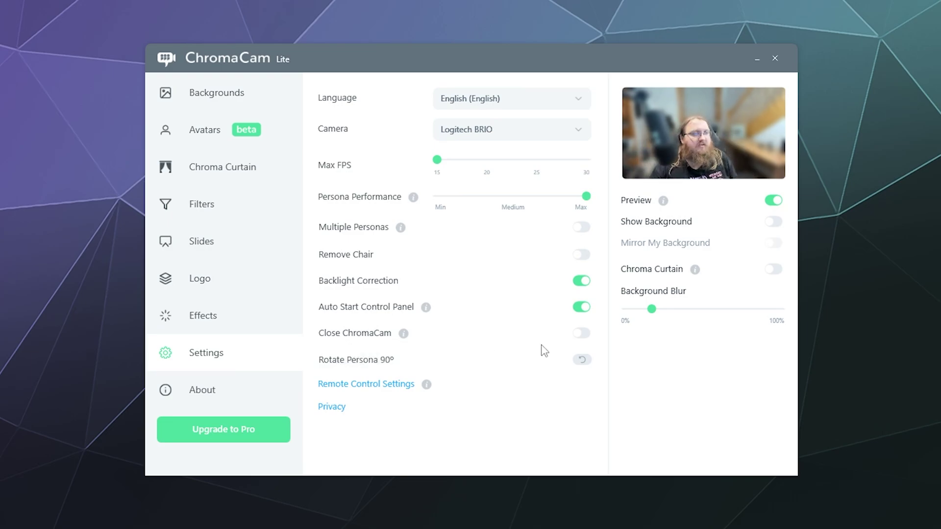
{"action": "left_click", "coordinate": [581, 361]}
{"action": "left_click", "coordinate": [580, 364]}
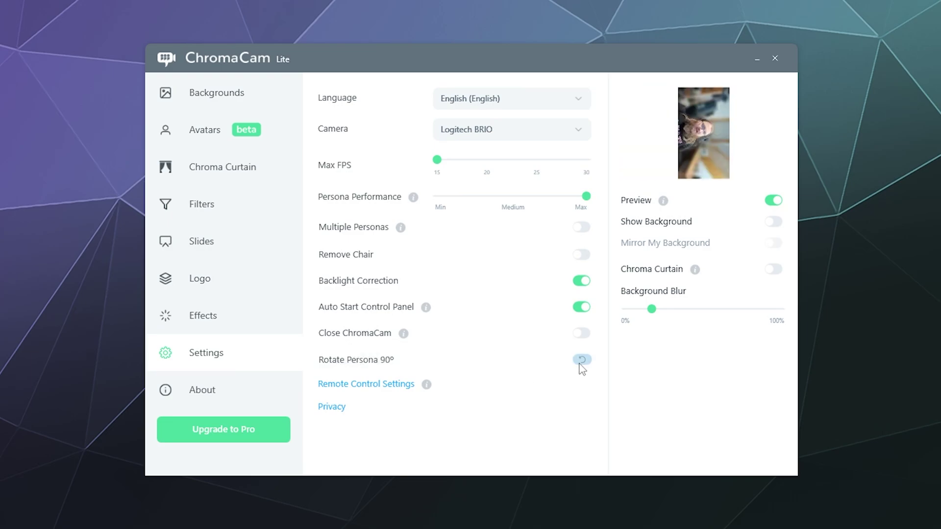
{"action": "left_click", "coordinate": [580, 364]}
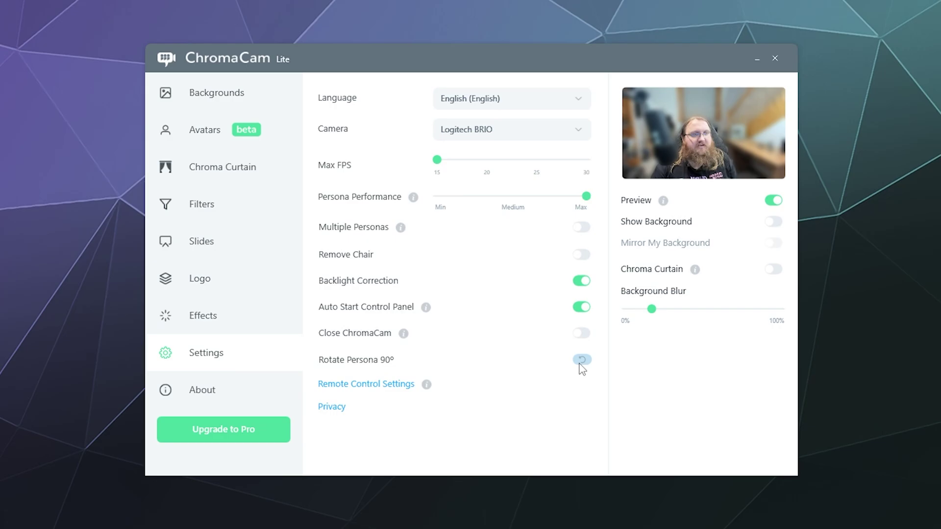
{"action": "left_click", "coordinate": [189, 392]}
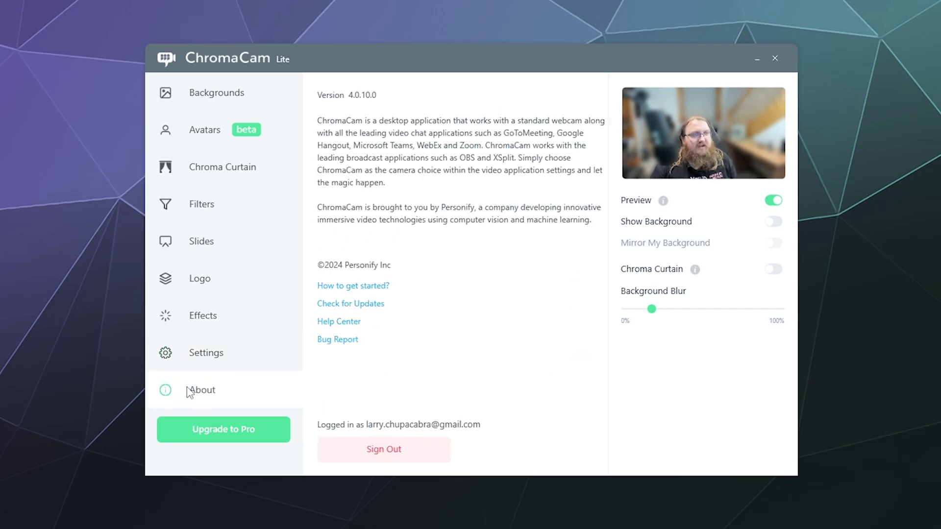
{"action": "left_click", "coordinate": [191, 361]}
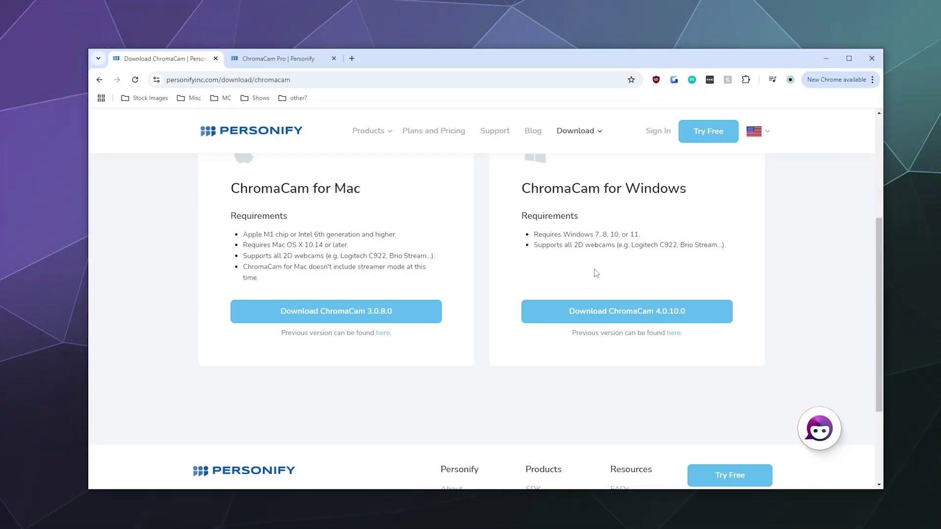
Move the browser right, switch to the ChromaCam Pro tab, and highlight the $24.99 price.
{"action": "left_click_drag", "start_coordinate": [490, 52], "coordinate": [579, 58]}
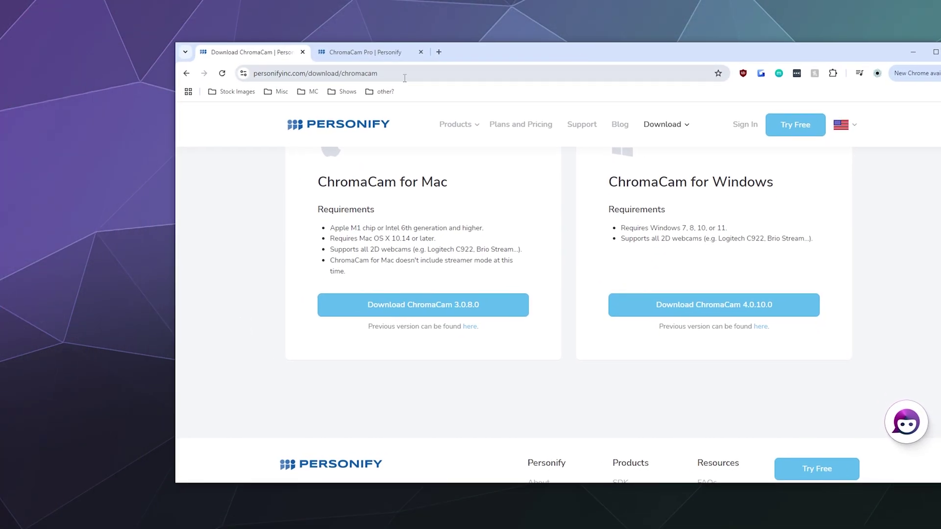
{"action": "left_click", "coordinate": [372, 52]}
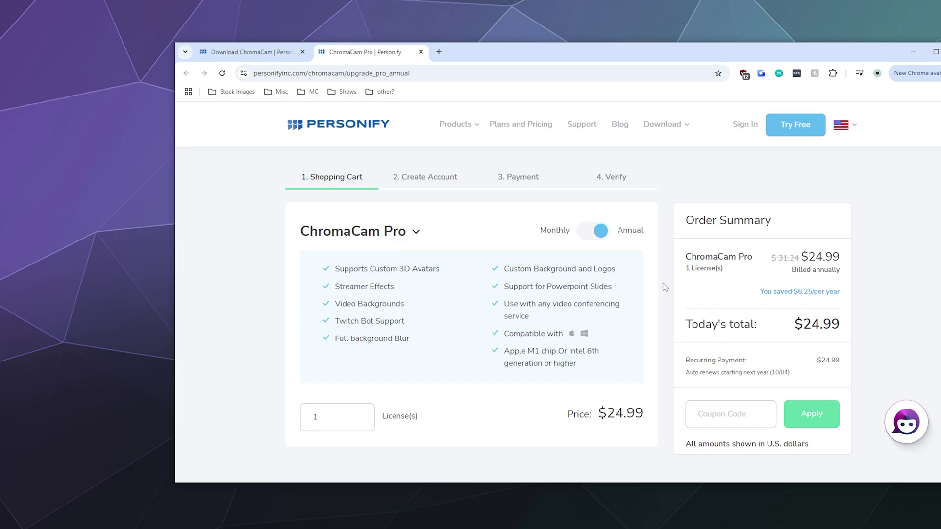
{"action": "double_click", "coordinate": [611, 414]}
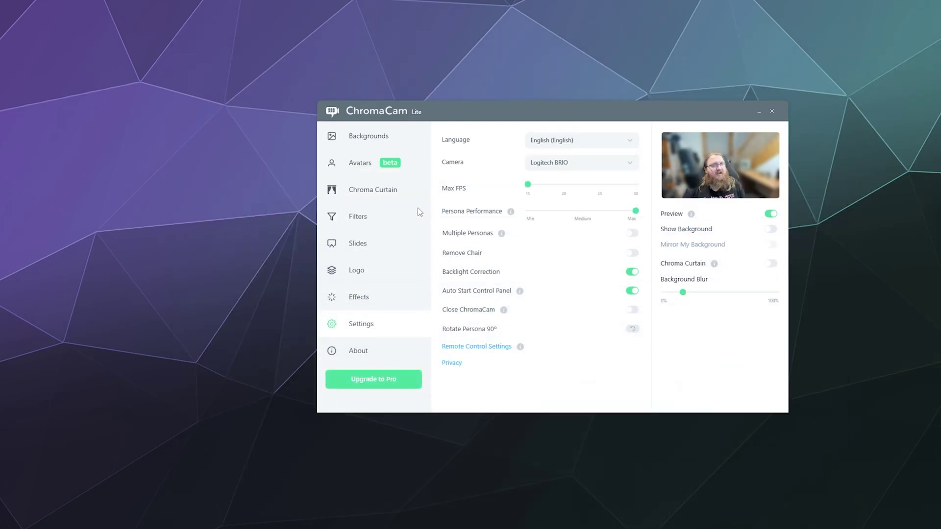
Flip through Backgrounds, Avatars, Curtains, Filters, Slides, Logo, Effects and Settings, finishing on the 3D Avatars page.
{"action": "left_click", "coordinate": [382, 140]}
{"action": "left_click", "coordinate": [373, 165]}
{"action": "left_click", "coordinate": [372, 191]}
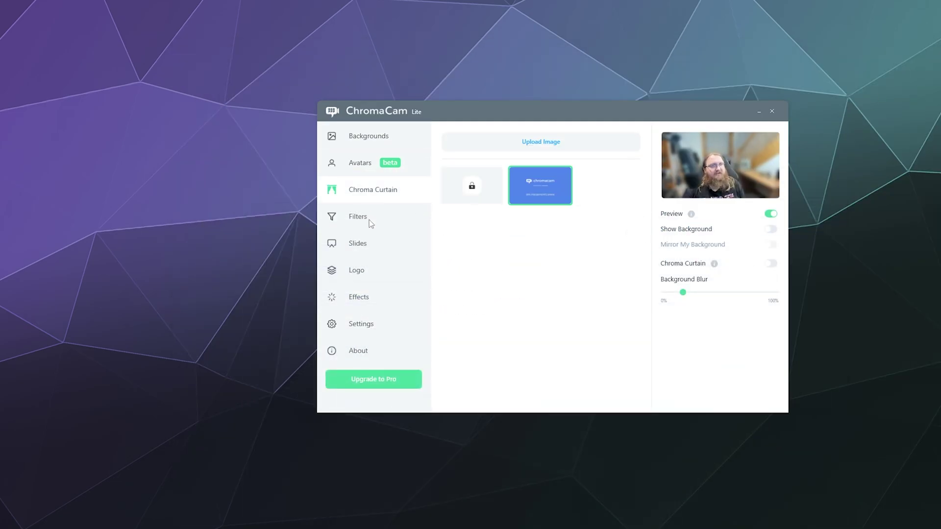
{"action": "left_click", "coordinate": [369, 220]}
{"action": "left_click", "coordinate": [369, 246]}
{"action": "left_click", "coordinate": [368, 272]}
{"action": "left_click", "coordinate": [367, 300]}
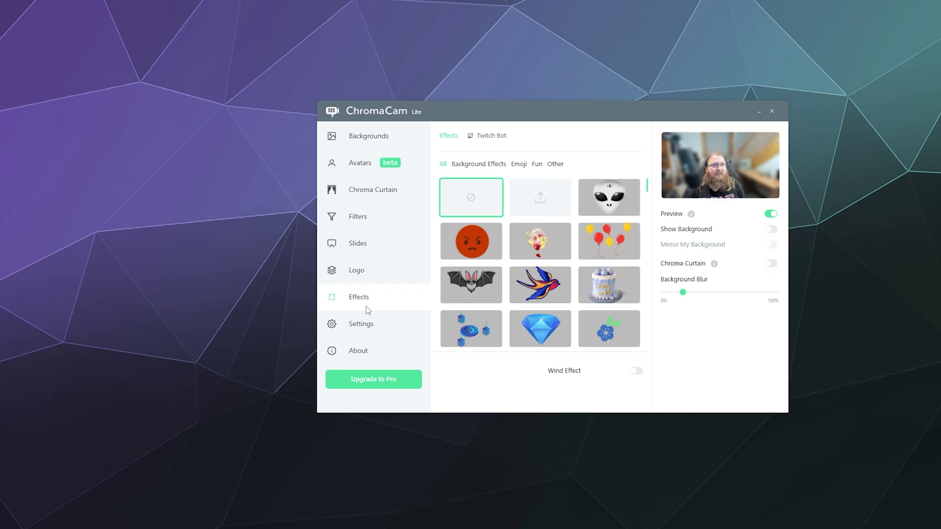
{"action": "left_click", "coordinate": [367, 323]}
{"action": "left_click", "coordinate": [360, 136]}
{"action": "left_click", "coordinate": [367, 163]}
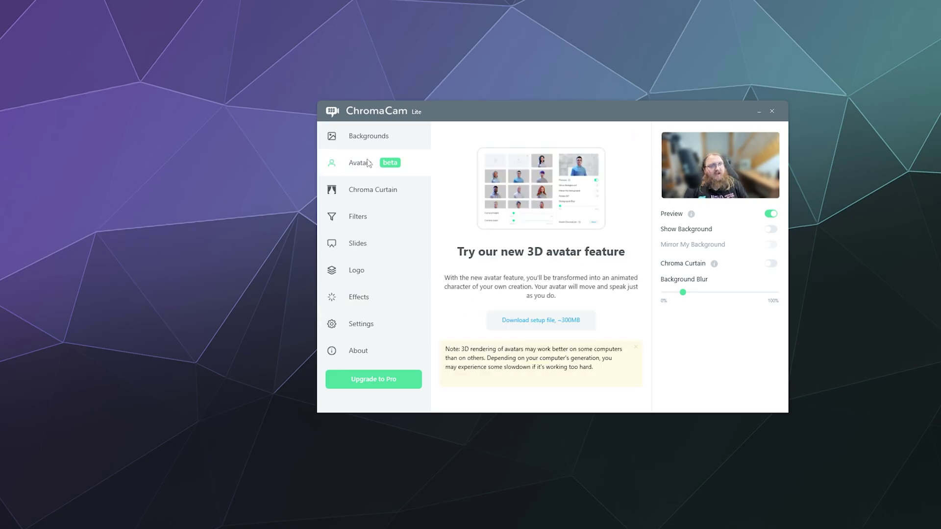